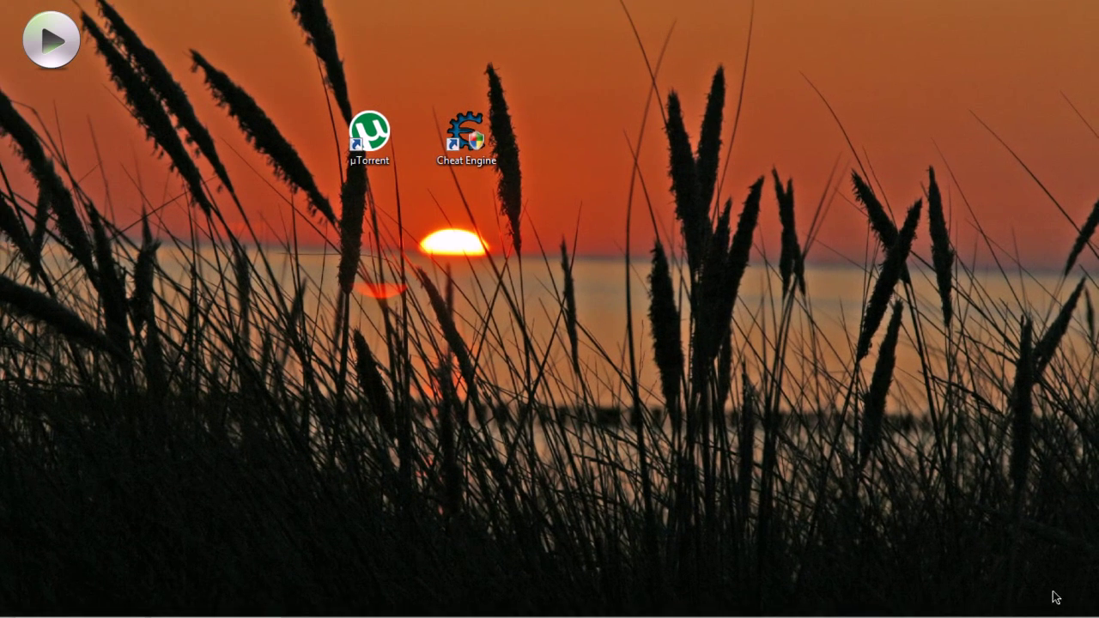
# Show the µTorrent window, check the running torrent's download rate and remaining time, and minimize the window again
pyautogui.moveTo(1055, 601)
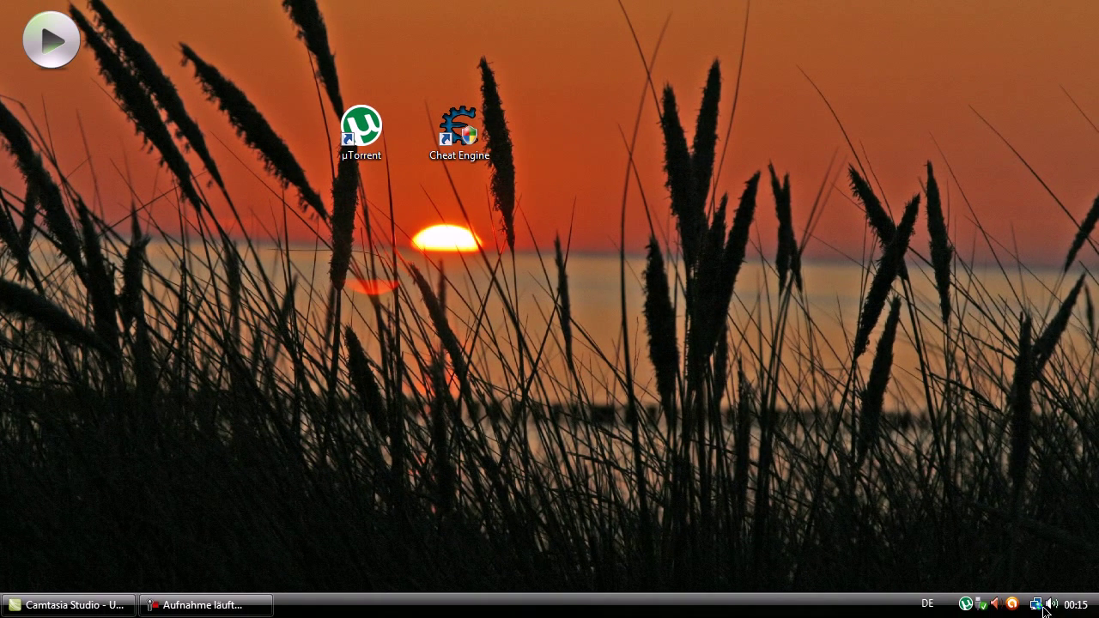
pyautogui.rightClick(965, 603)
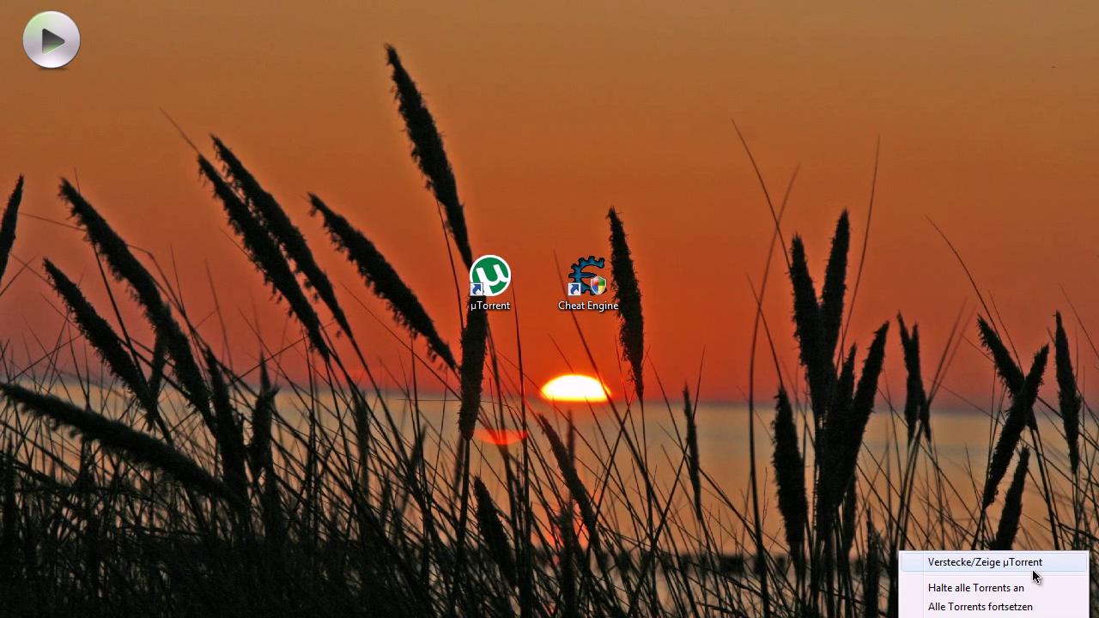
pyautogui.click(1033, 567)
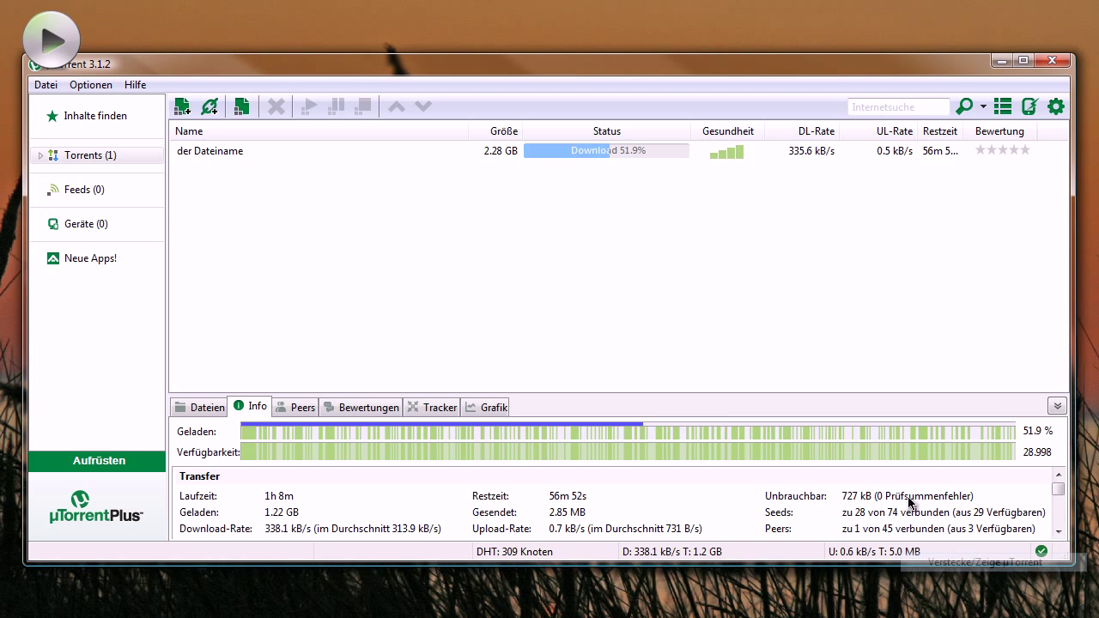
pyautogui.click(436, 155)
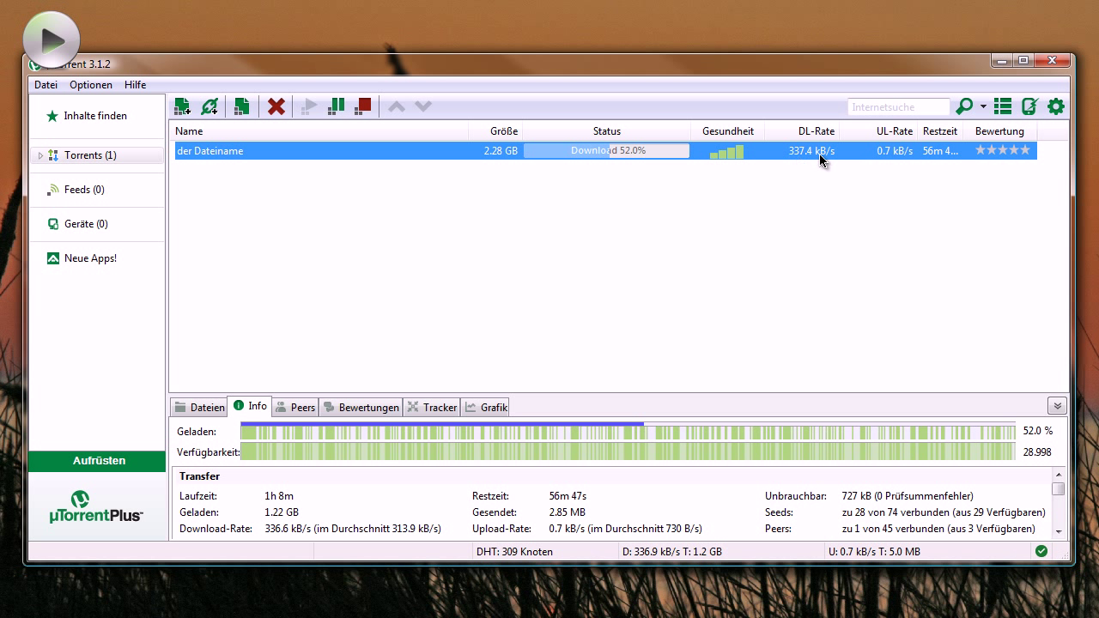
pyautogui.moveTo(964, 131)
pyautogui.mouseDown()
pyautogui.moveTo(990, 131)
pyautogui.moveTo(978, 130)
pyautogui.mouseUp()
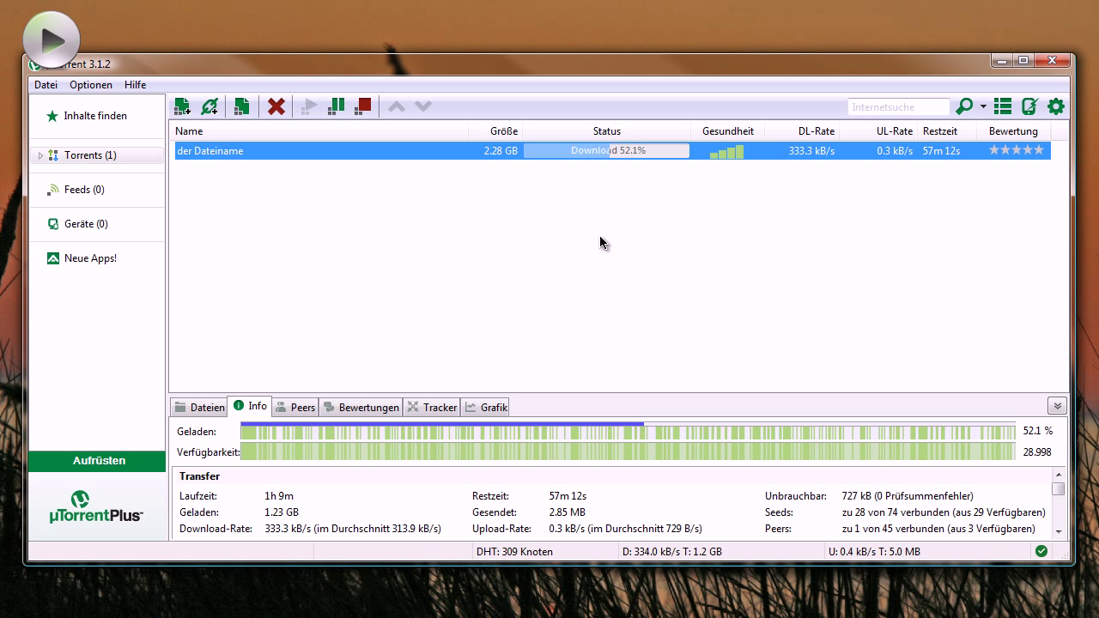
pyautogui.click(595, 182)
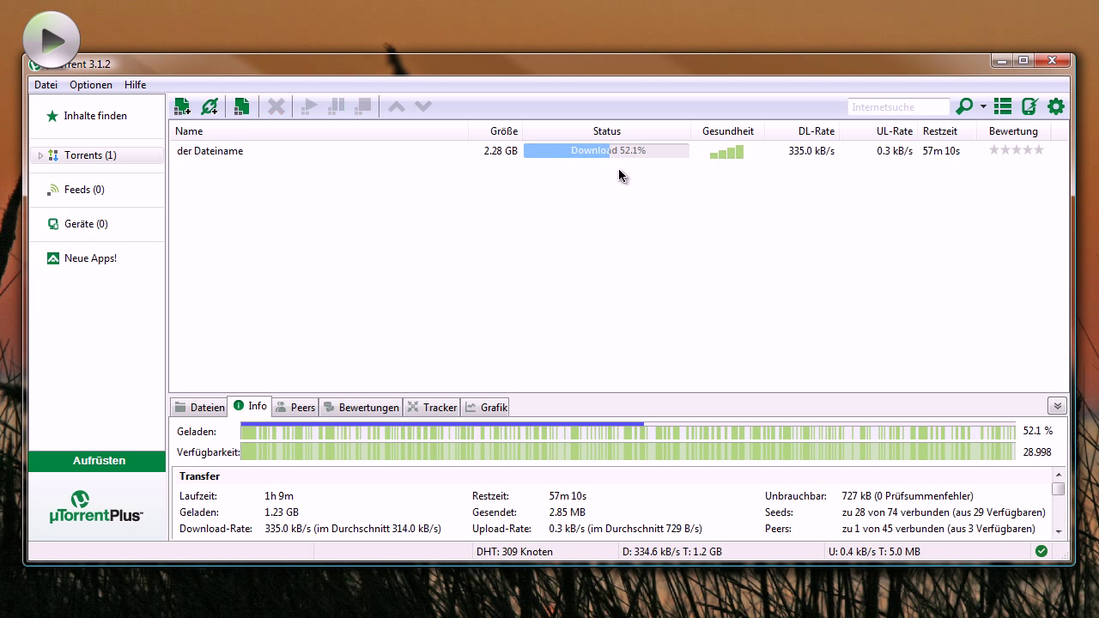
pyautogui.click(999, 66)
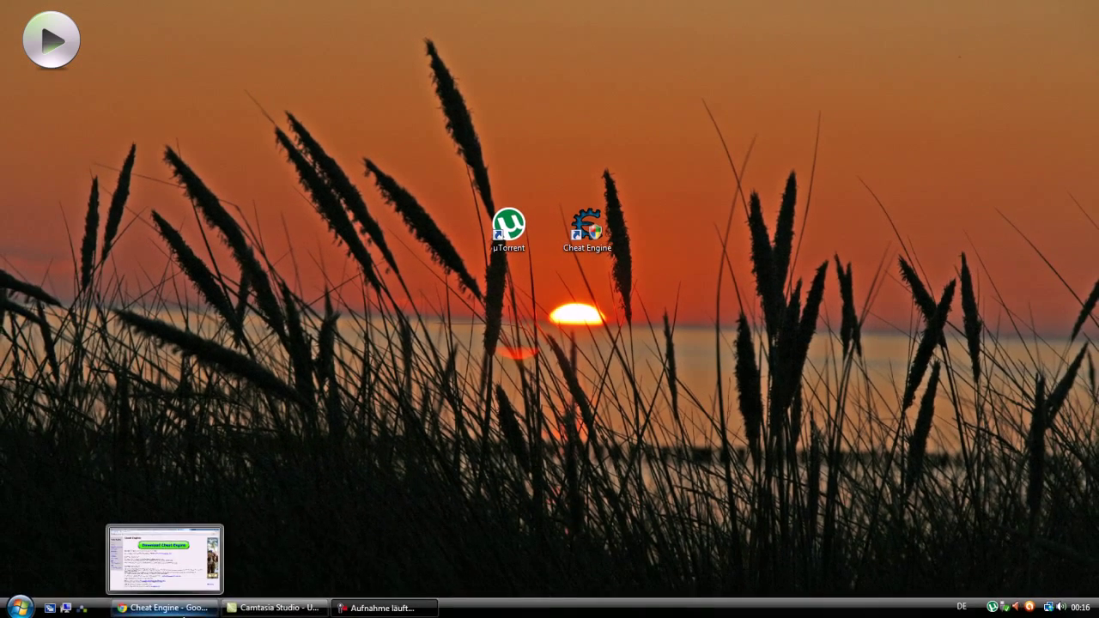
# View the Cheat Engine download page in the browser and minimize the browser
pyautogui.click(163, 608)
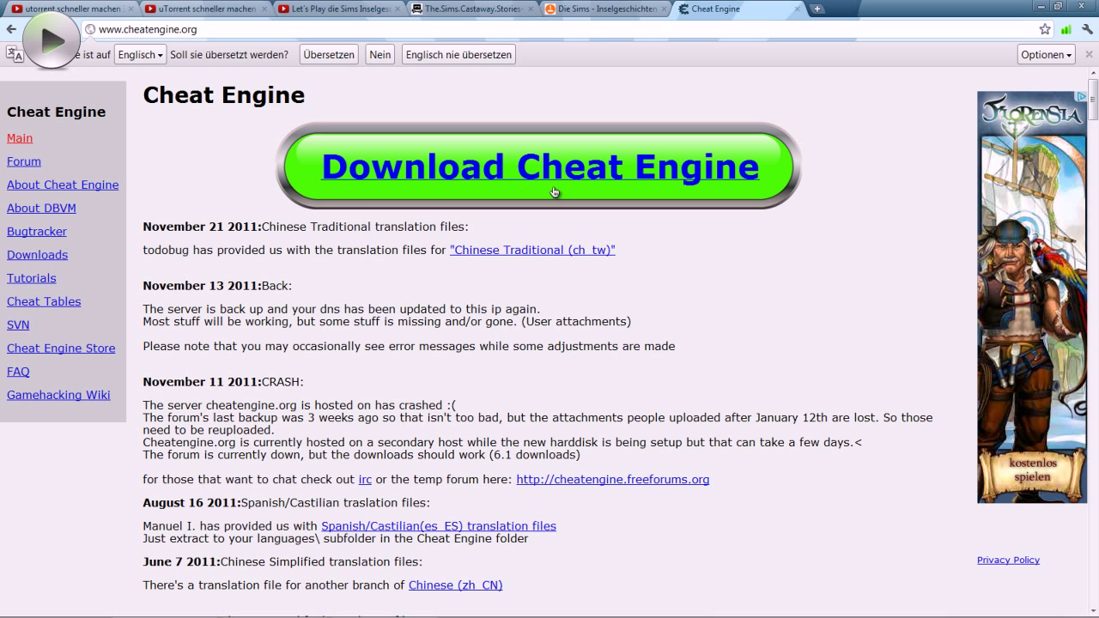
pyautogui.click(1040, 10)
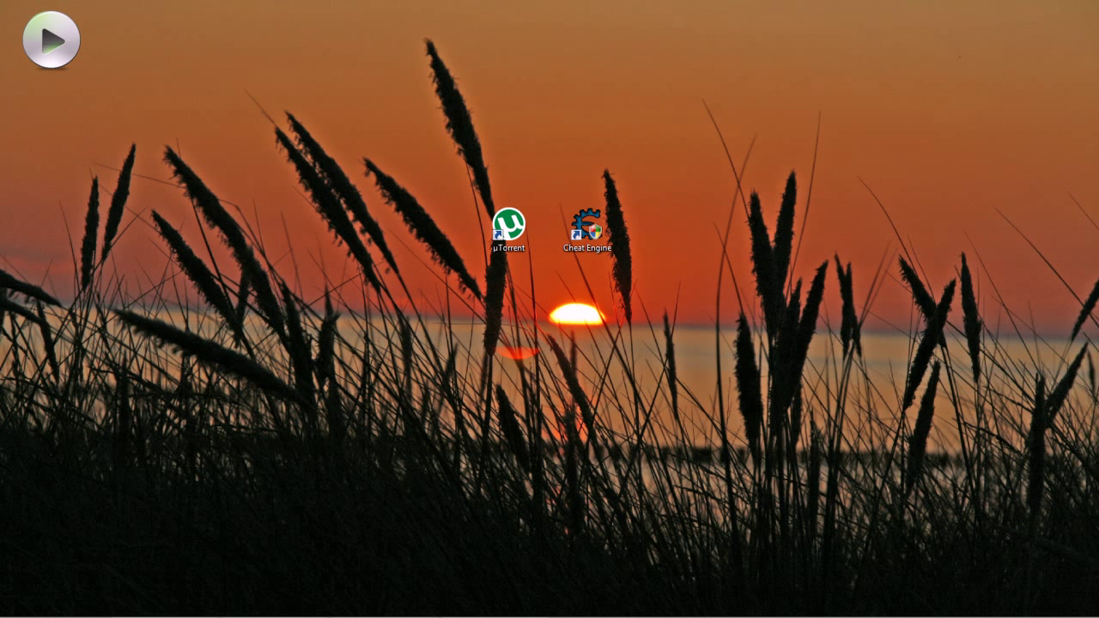
# Show the µTorrent window again, narrow it, and arrange it side by side with the Cheat Engine window
pyautogui.moveTo(1091, 43); pyautogui.dragTo(778, 75)
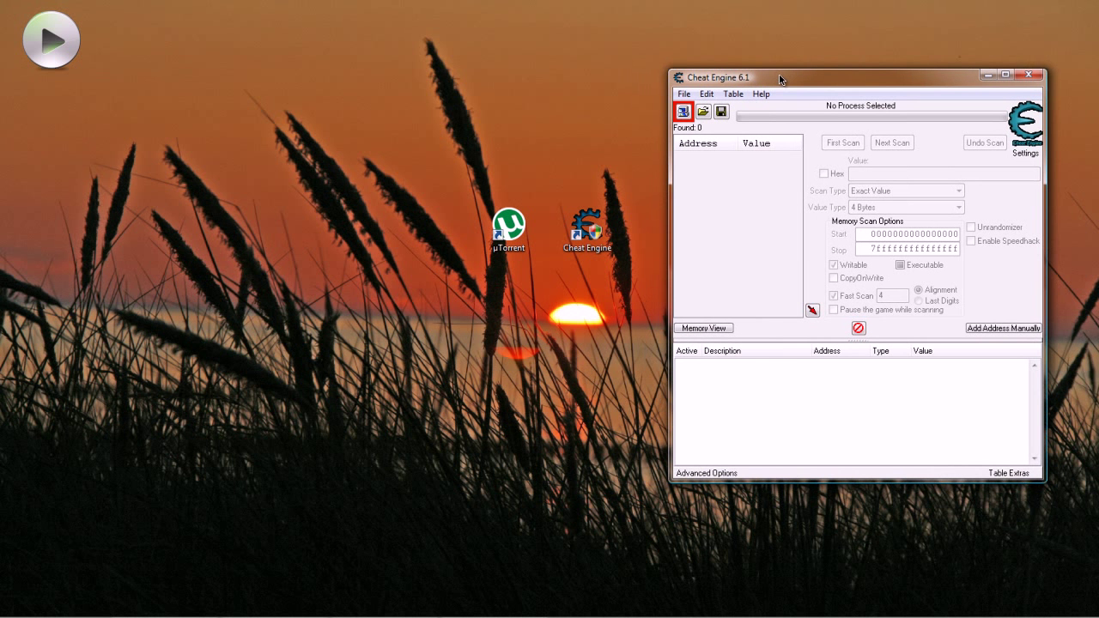
pyautogui.moveTo(668, 615)
pyautogui.rightClick(792, 610)
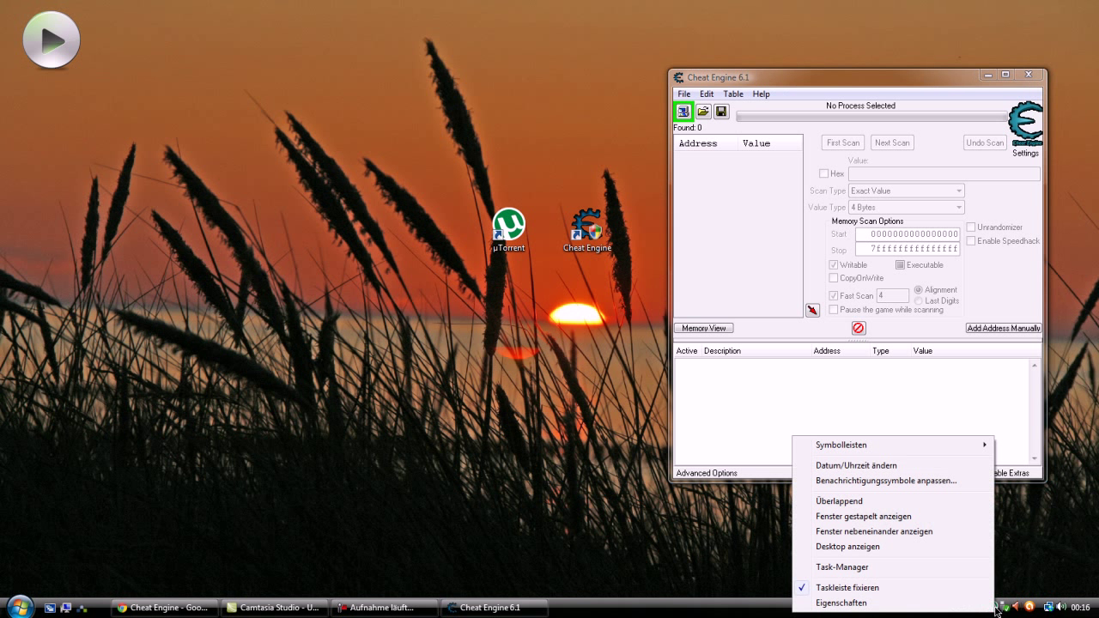
pyautogui.rightClick(994, 607)
pyautogui.rightClick(993, 607)
pyautogui.click(876, 456)
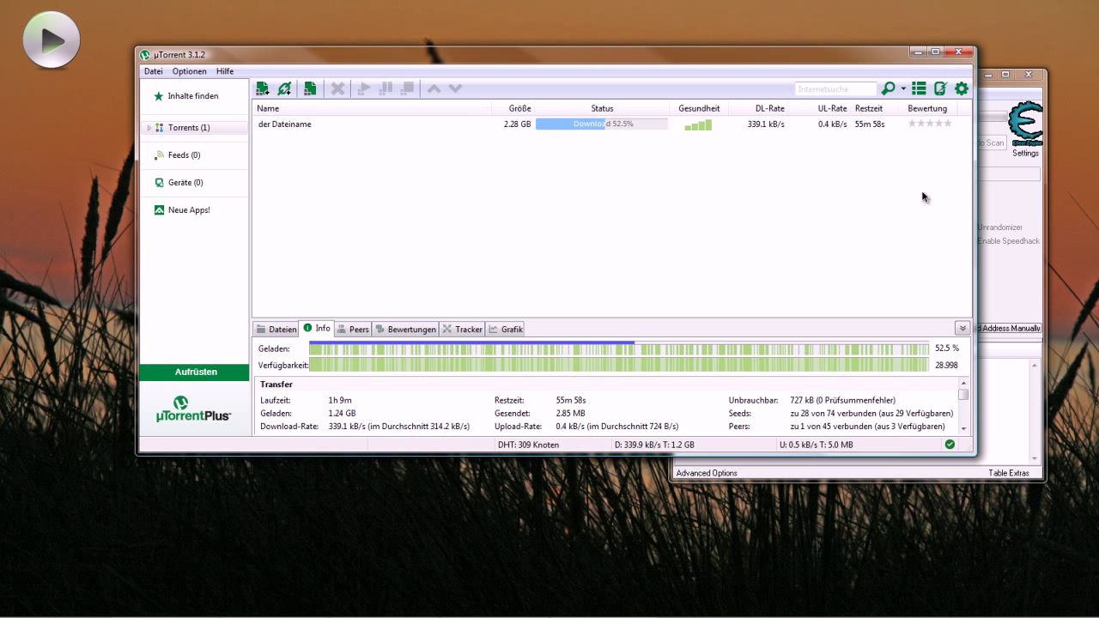
pyautogui.moveTo(973, 181); pyautogui.dragTo(726, 180)
pyautogui.moveTo(408, 53); pyautogui.dragTo(304, 40)
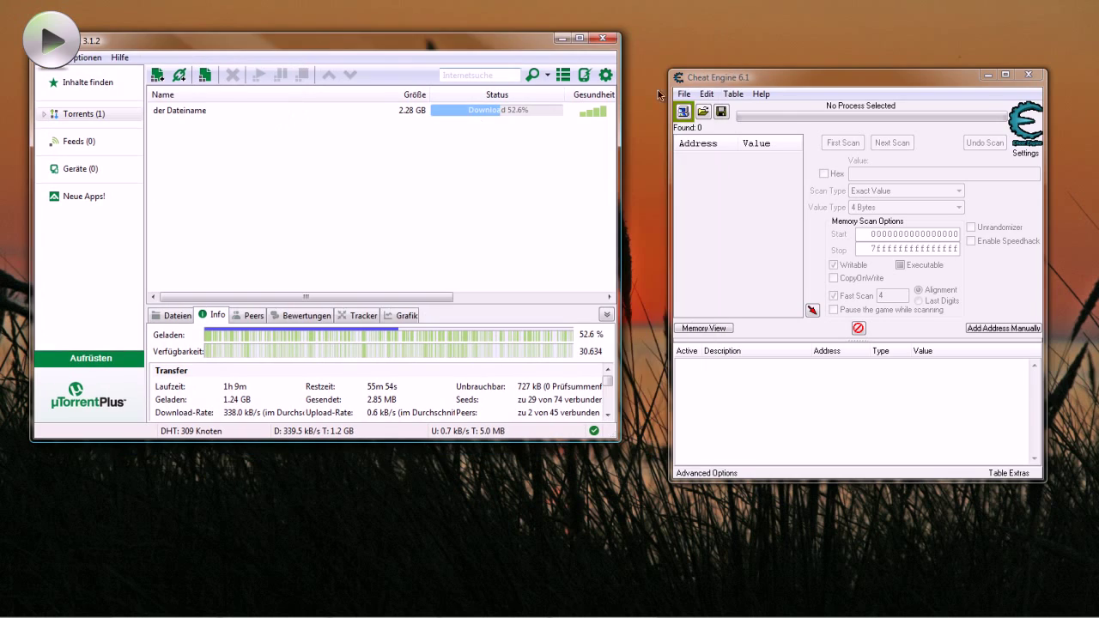
pyautogui.moveTo(747, 78); pyautogui.dragTo(702, 42)
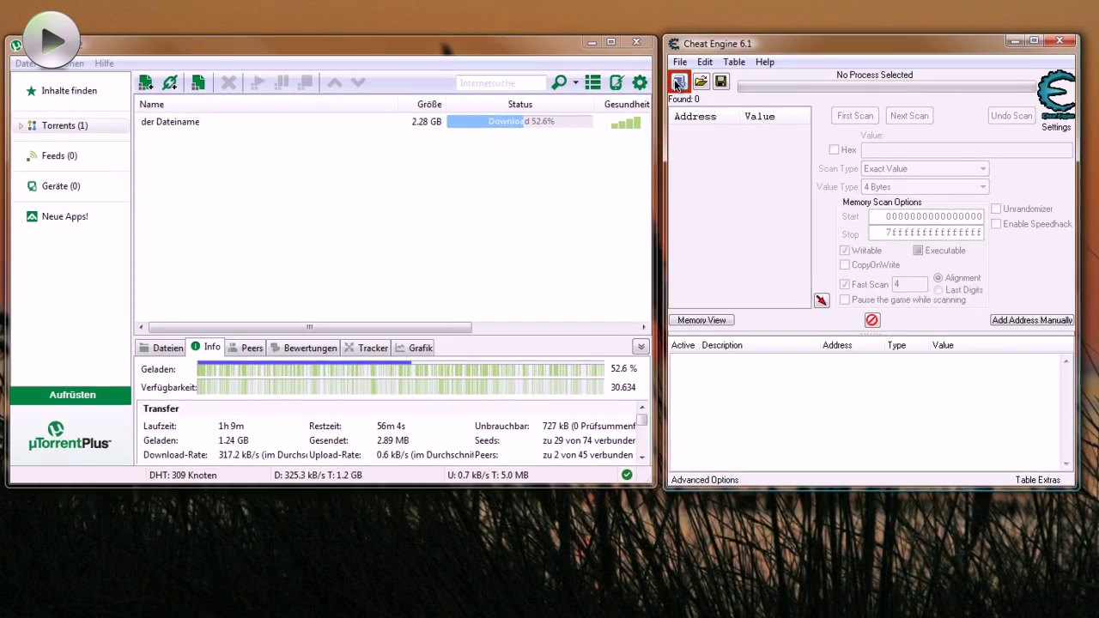
# Open the uTorrent.exe process from Cheat Engine's process list
pyautogui.click(678, 83)
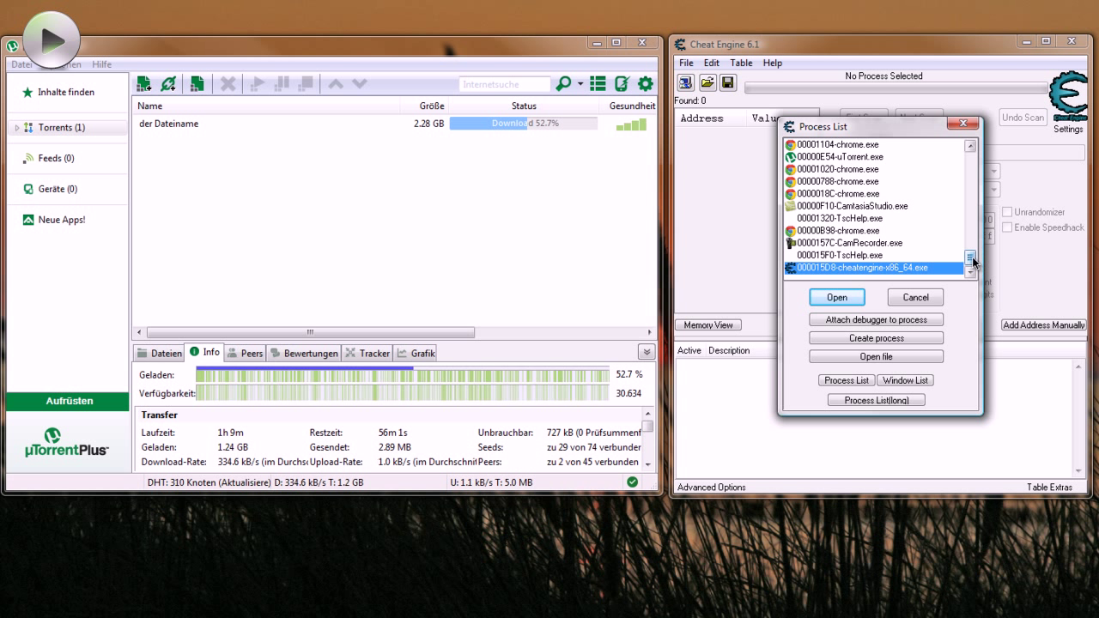
pyautogui.scroll(3, 970, 258)
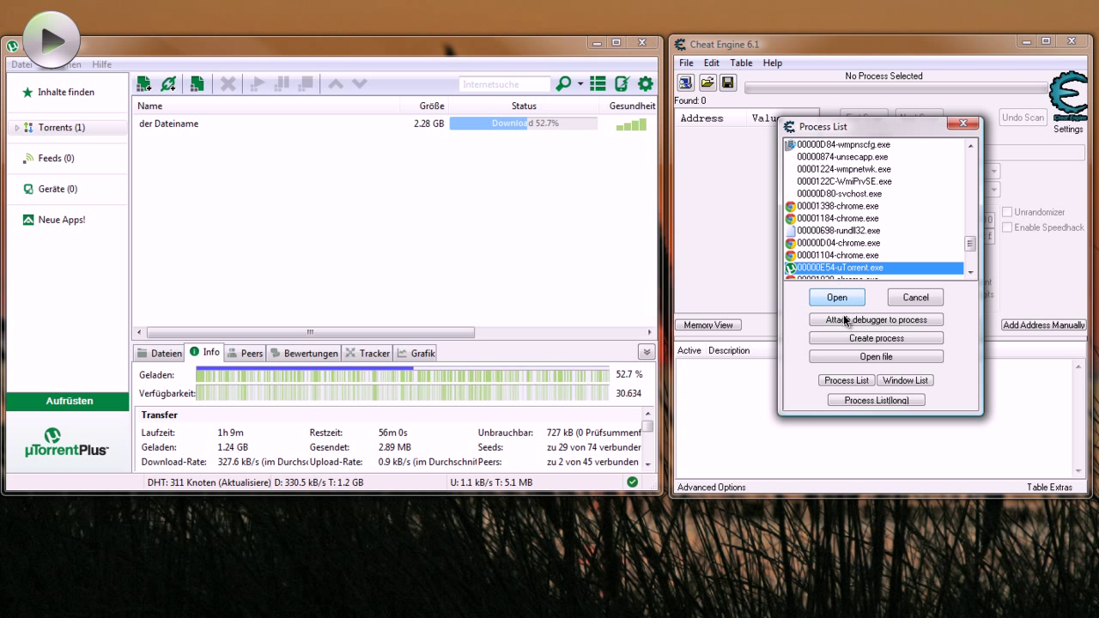
pyautogui.scroll(3, 927, 257)
pyautogui.scroll(10, 918, 209)
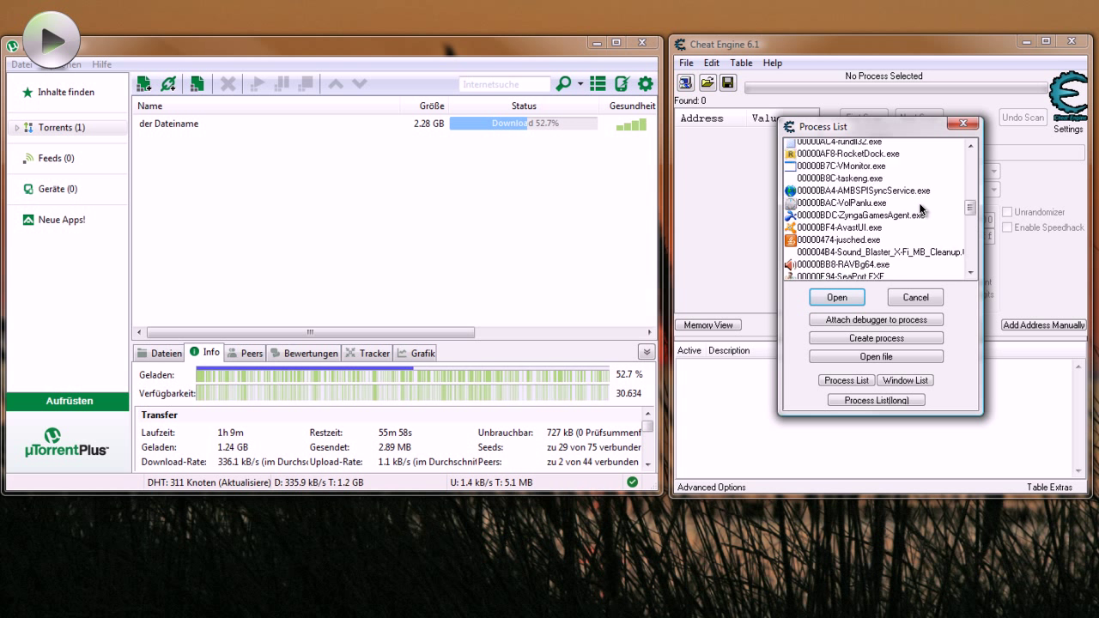
pyautogui.click(837, 297)
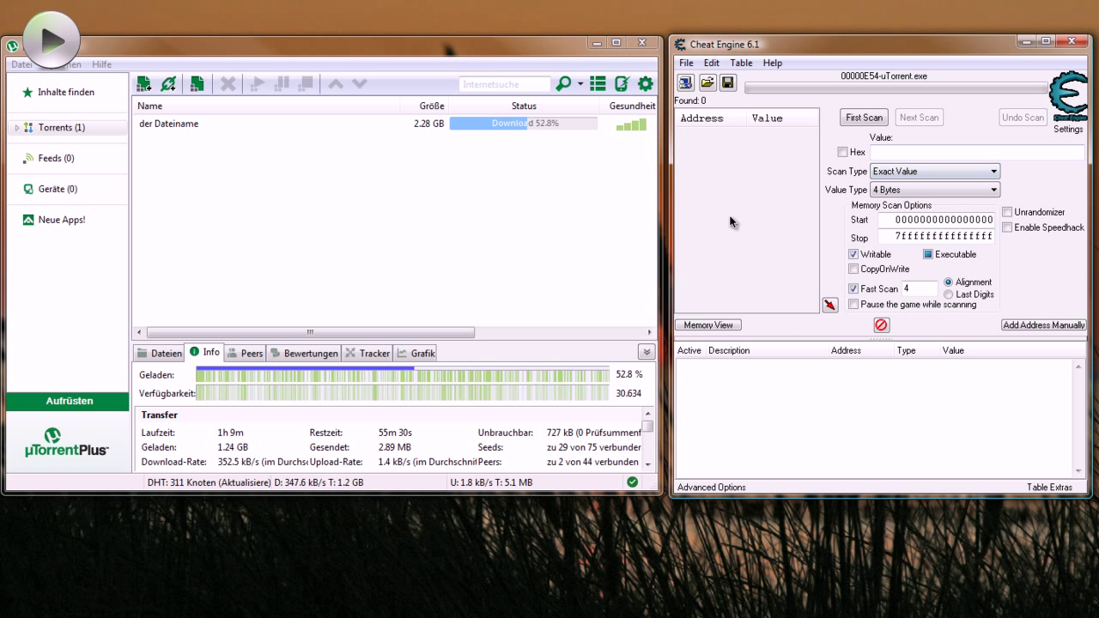
# Enable Speedhack for the µTorrent process, set its speed to 0.1, and apply it
pyautogui.click(1007, 228)
pyautogui.doubleClick(1056, 245)
pyautogui.write('0.1')
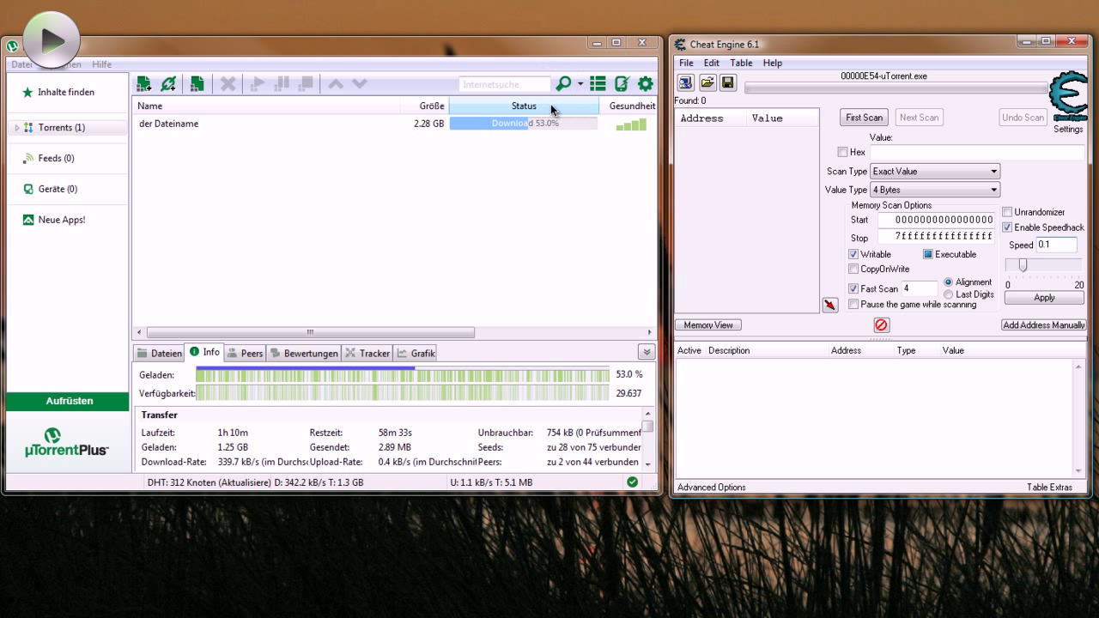
pyautogui.moveTo(396, 330); pyautogui.dragTo(615, 316)
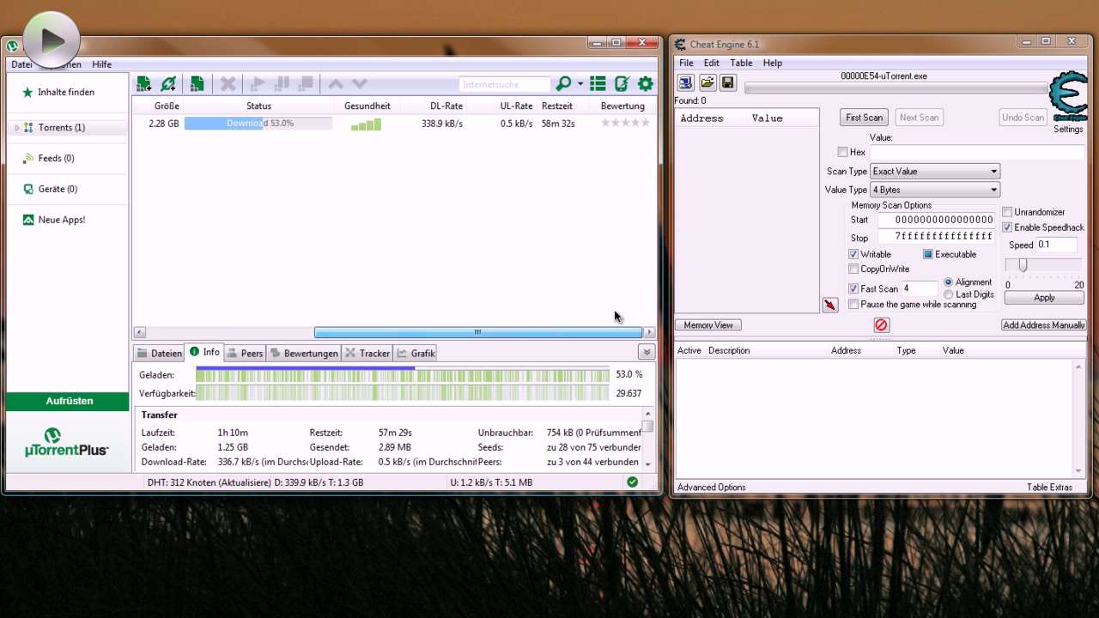
pyautogui.click(434, 128)
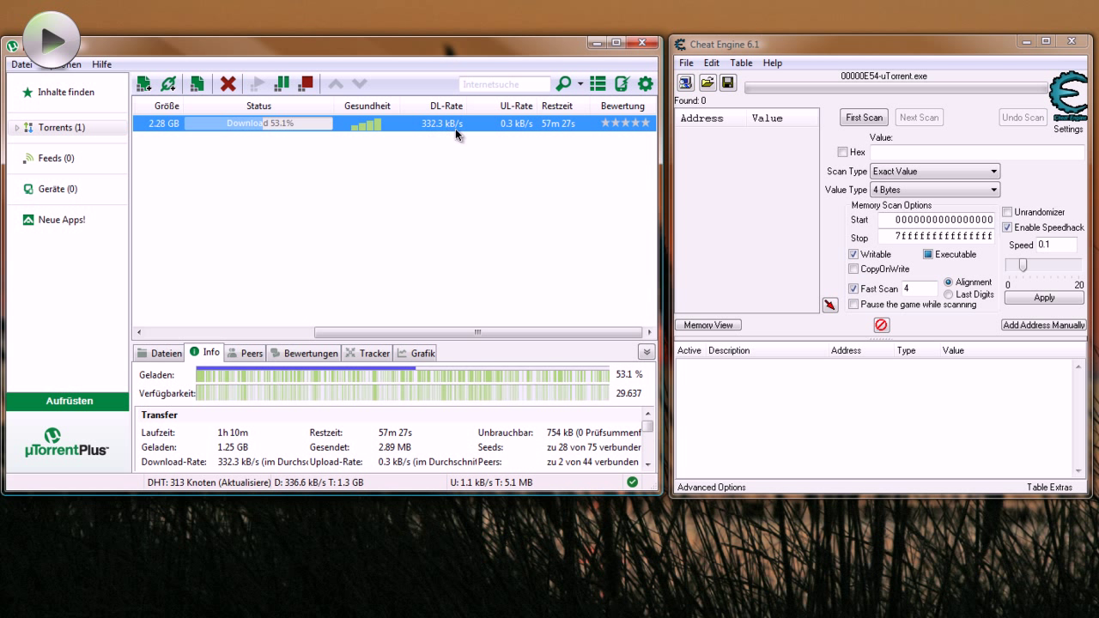
pyautogui.click(1052, 299)
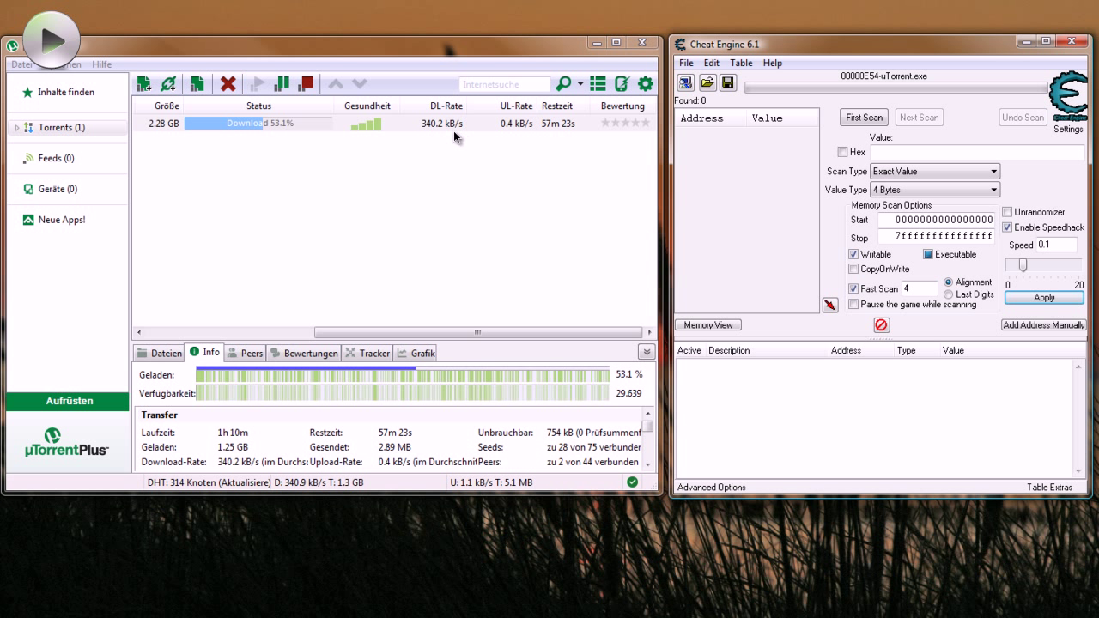
# Examine how the torrent's download rate, upload rate and remaining time in µTorrent develop with Speedhack active
pyautogui.click(412, 121)
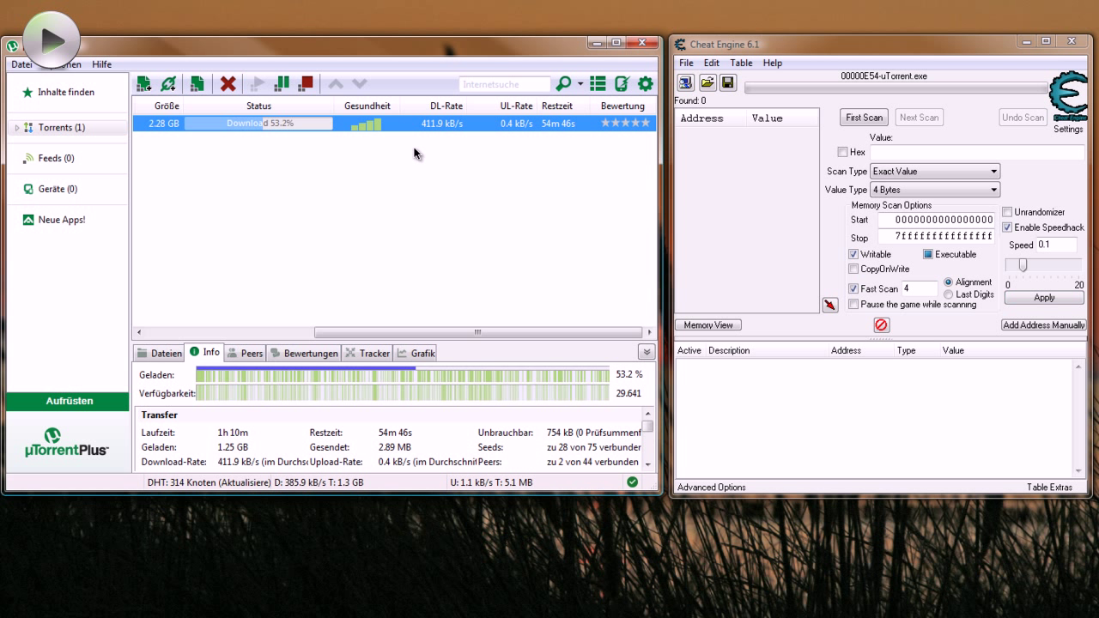
pyautogui.hscroll(-5, 414, 154)
pyautogui.hscroll(5, 418, 325)
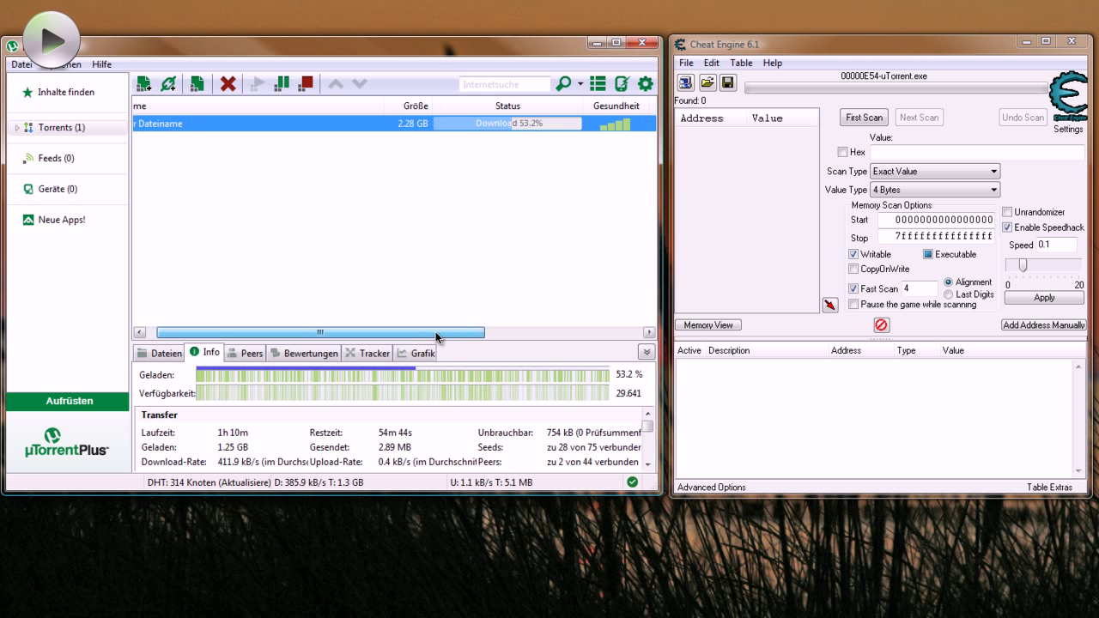
pyautogui.click(424, 154)
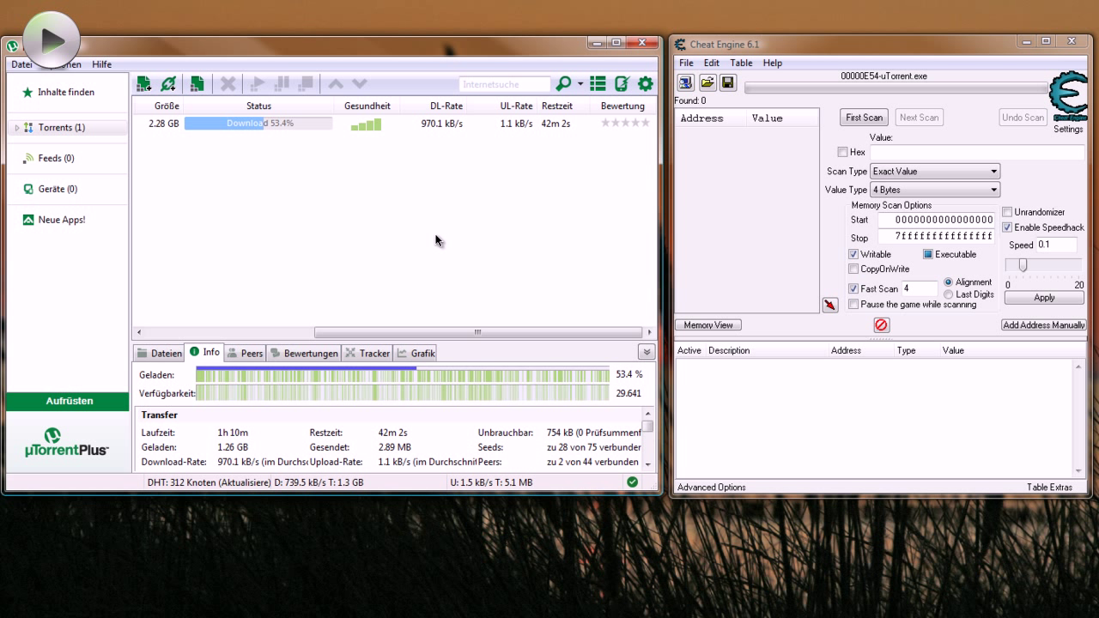
pyautogui.click(429, 127)
pyautogui.click(420, 182)
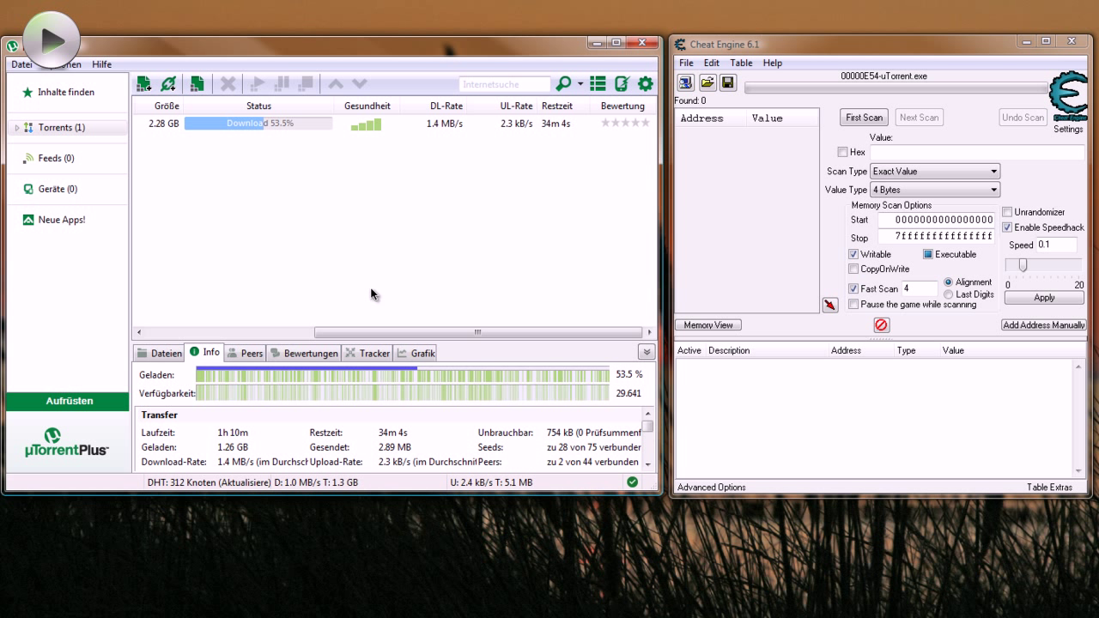
pyautogui.click(457, 128)
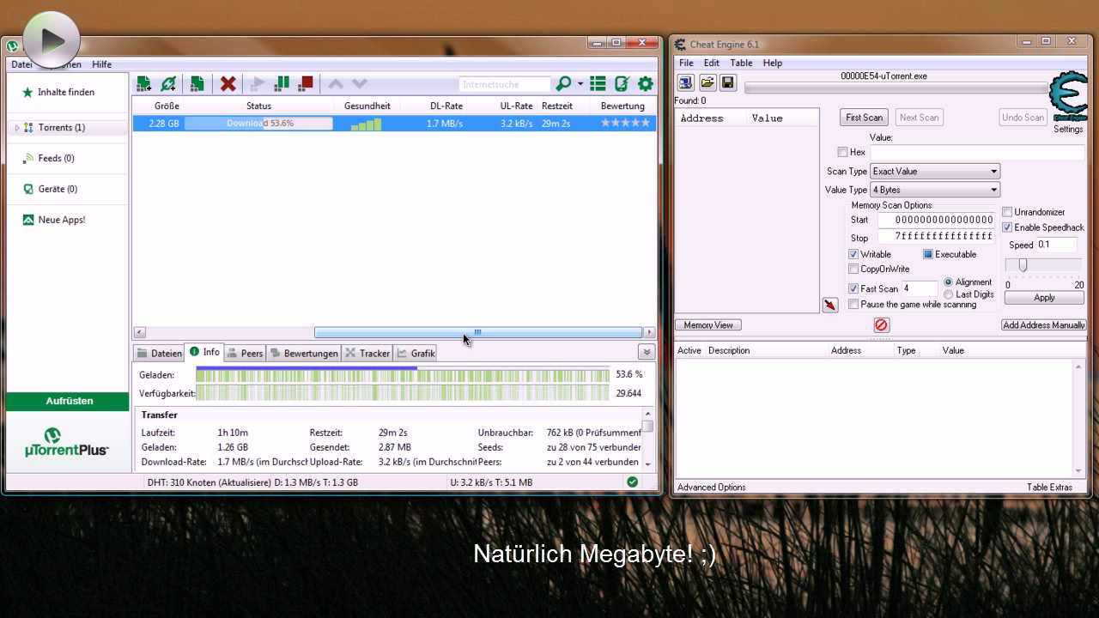
pyautogui.click(524, 198)
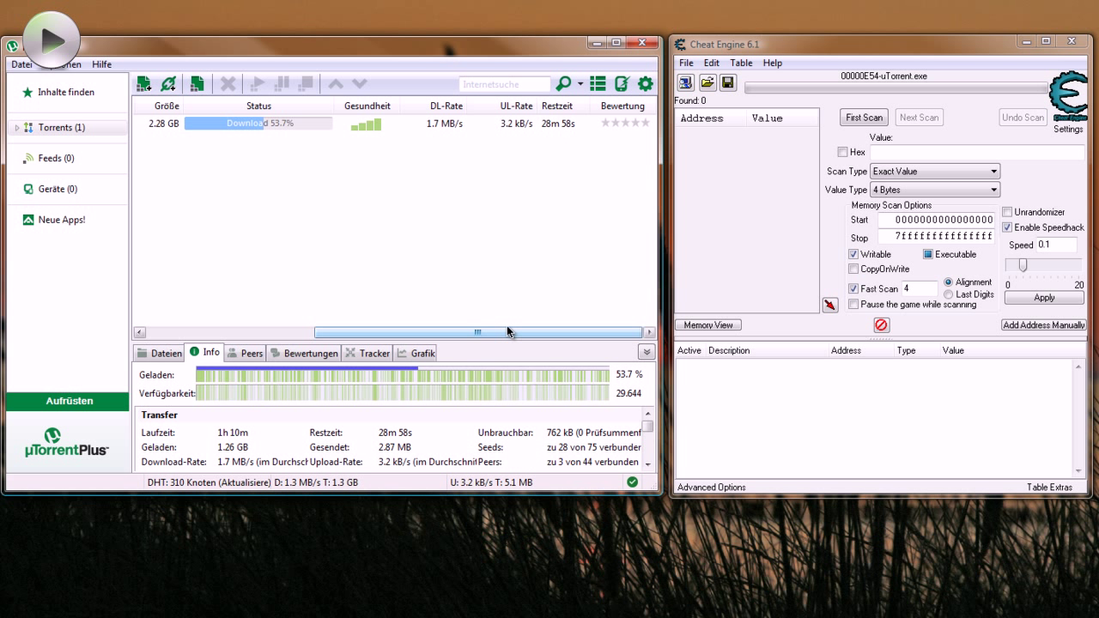
pyautogui.moveTo(455, 331); pyautogui.dragTo(354, 332)
pyautogui.moveTo(488, 325); pyautogui.dragTo(609, 321)
pyautogui.click(539, 127)
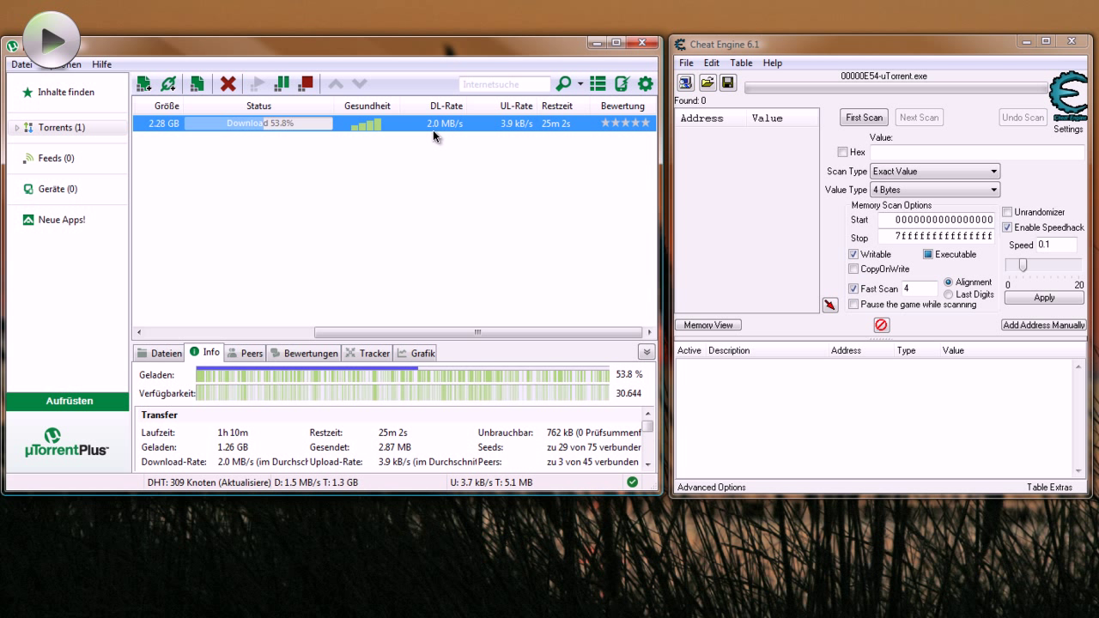
pyautogui.hscroll(-5, 429, 129)
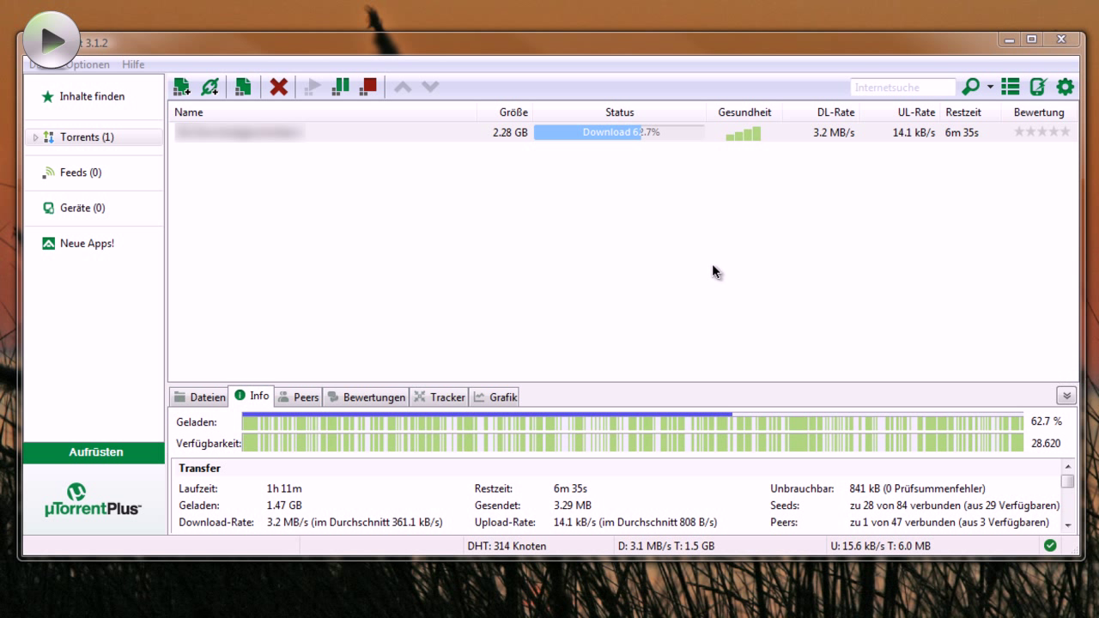
# Set the torrent's bandwidth allocation (Bandbreiten-Ausnutzung) to Normal
pyautogui.click(312, 139)
pyautogui.rightClick(306, 132)
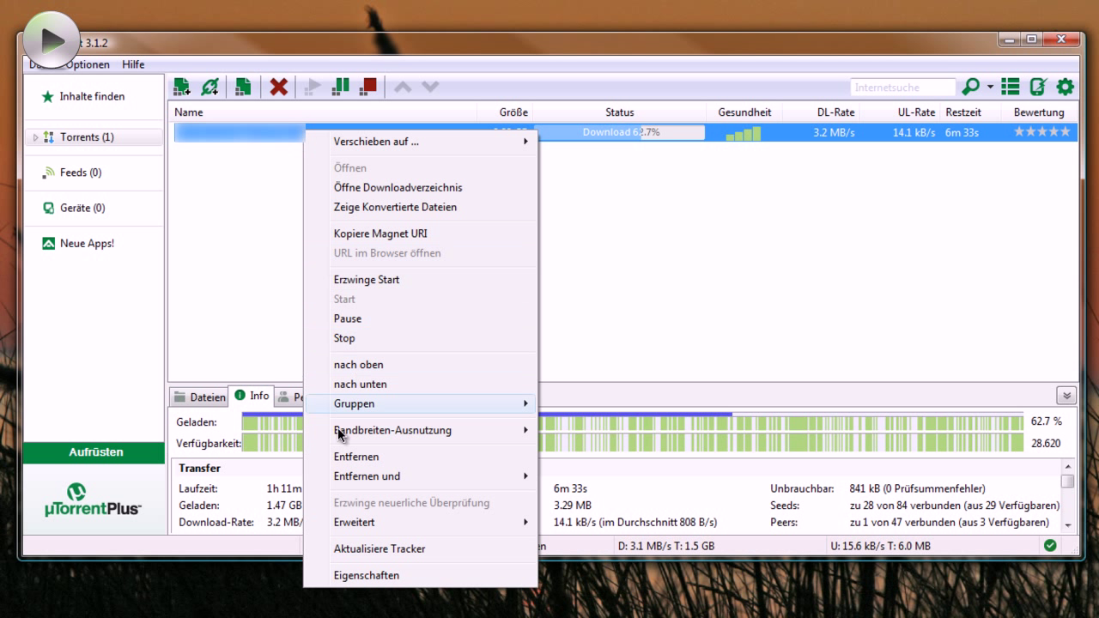
pyautogui.moveTo(352, 525)
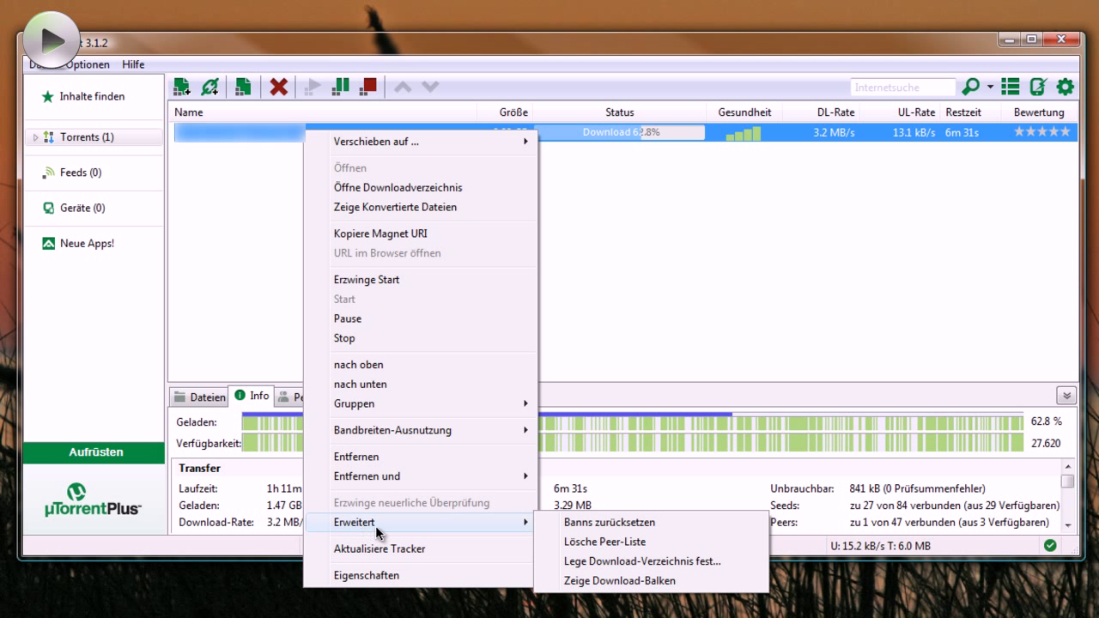
pyautogui.moveTo(425, 438)
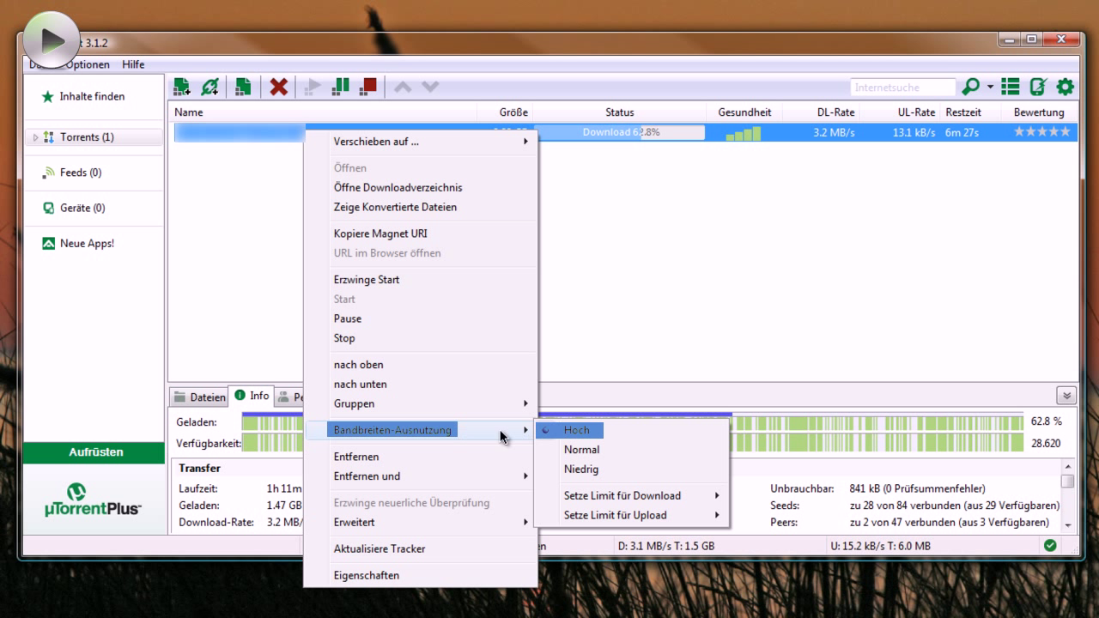
pyautogui.click(626, 444)
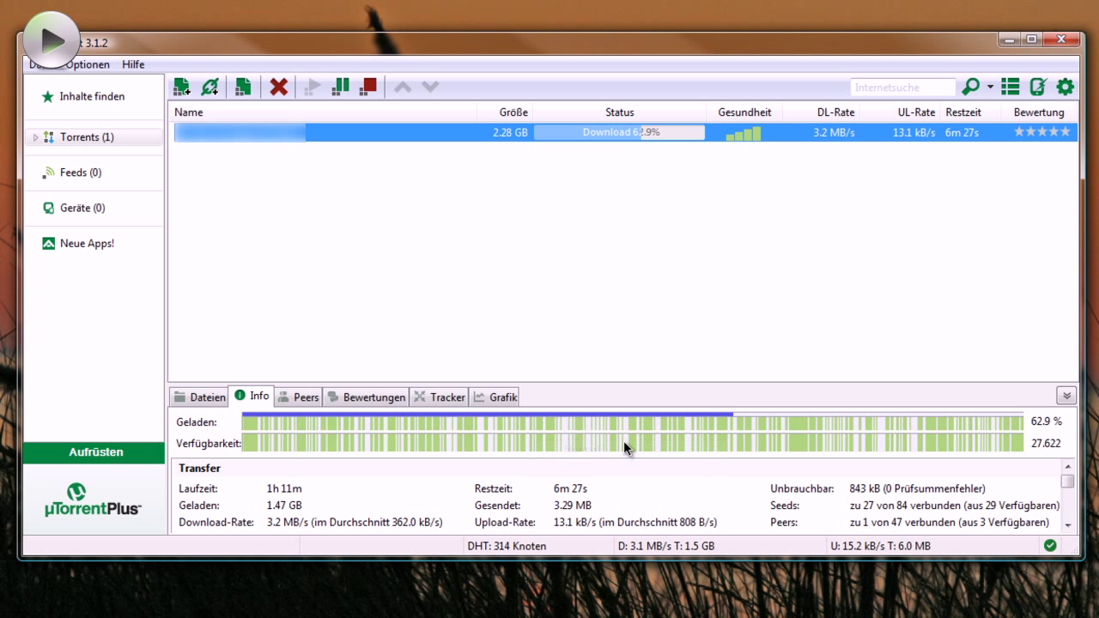
# Set the torrent's bandwidth allocation (Bandbreiten-Ausnutzung) to Hoch
pyautogui.rightClick(462, 127)
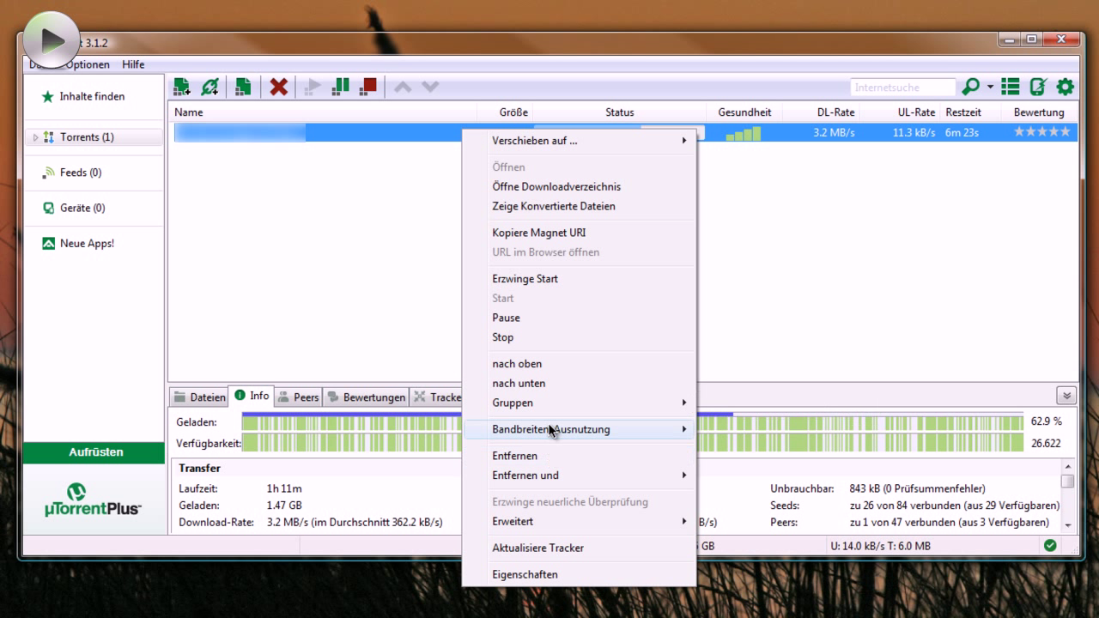
pyautogui.moveTo(550, 429)
pyautogui.click(731, 433)
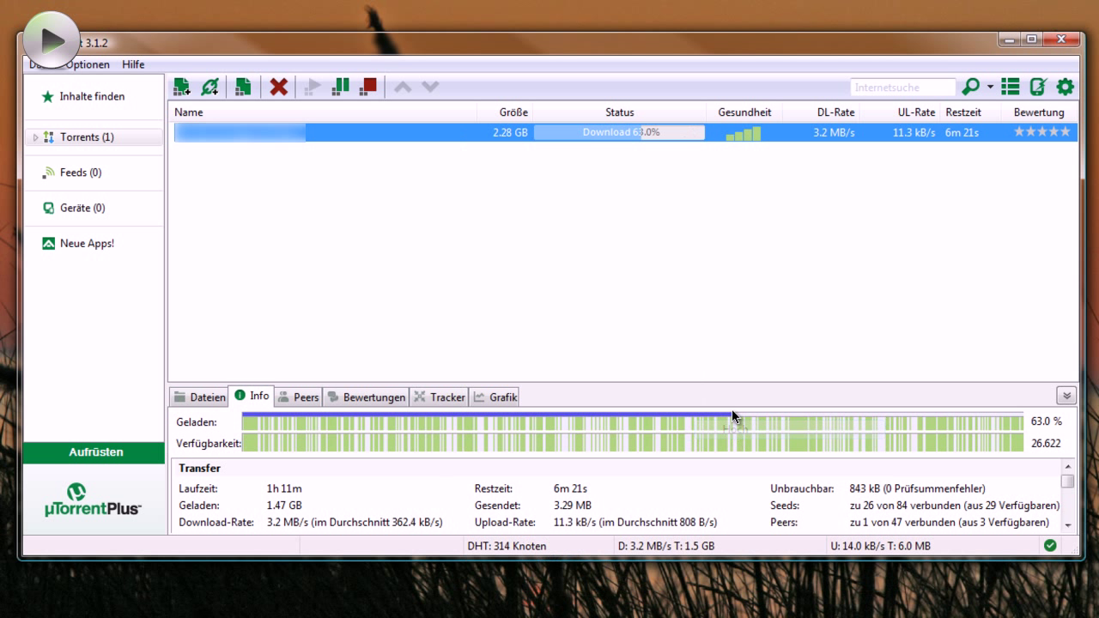
pyautogui.click(750, 249)
# Switch to Cheat Engine to review the Speedhack settings, and return to the µTorrent window
pyautogui.click(429, 133)
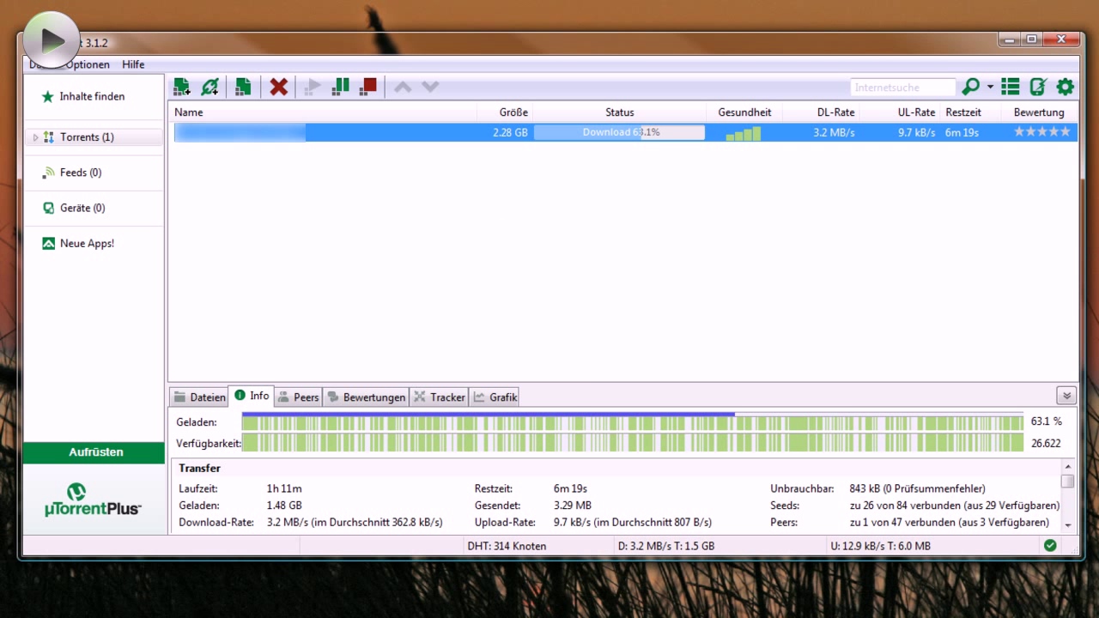
pyautogui.hotkey('alt', 'Tab')
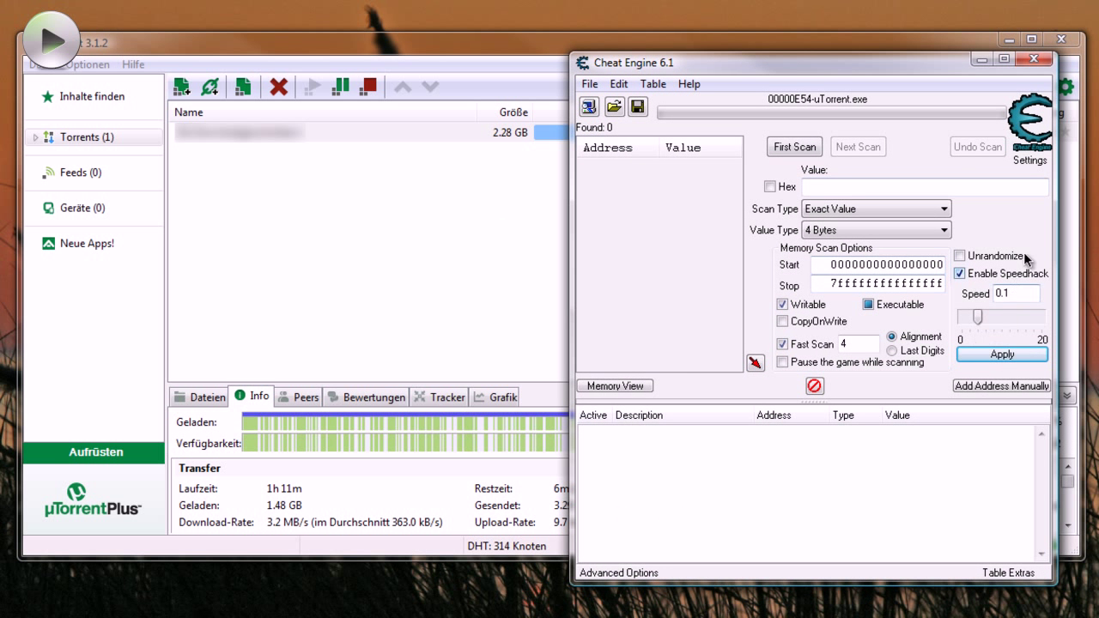
pyautogui.click(319, 239)
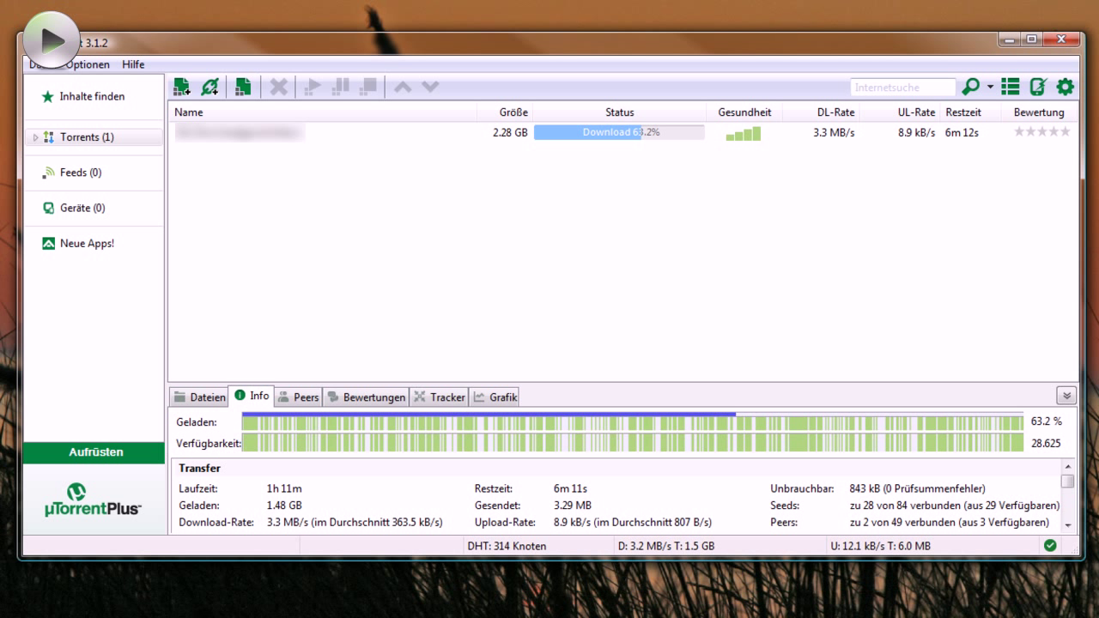